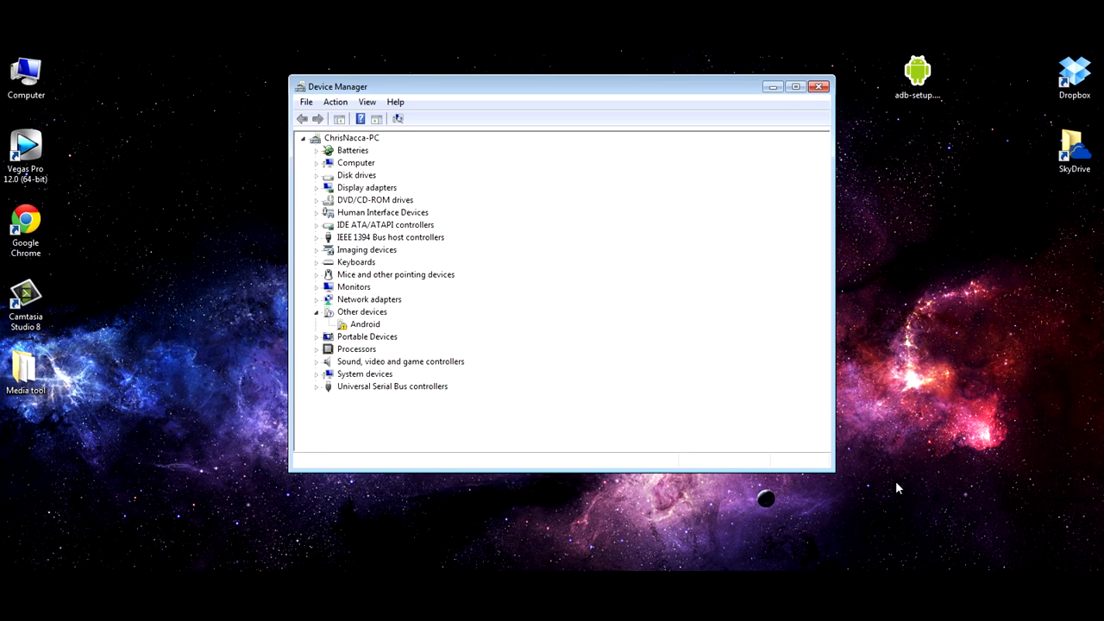
Step: Select the Android entry under Other devices, run adb-setup as administrator and start the ADB Installer
{"action": "left_click", "coordinate": [356, 314]}
{"action": "left_click", "coordinate": [361, 328]}
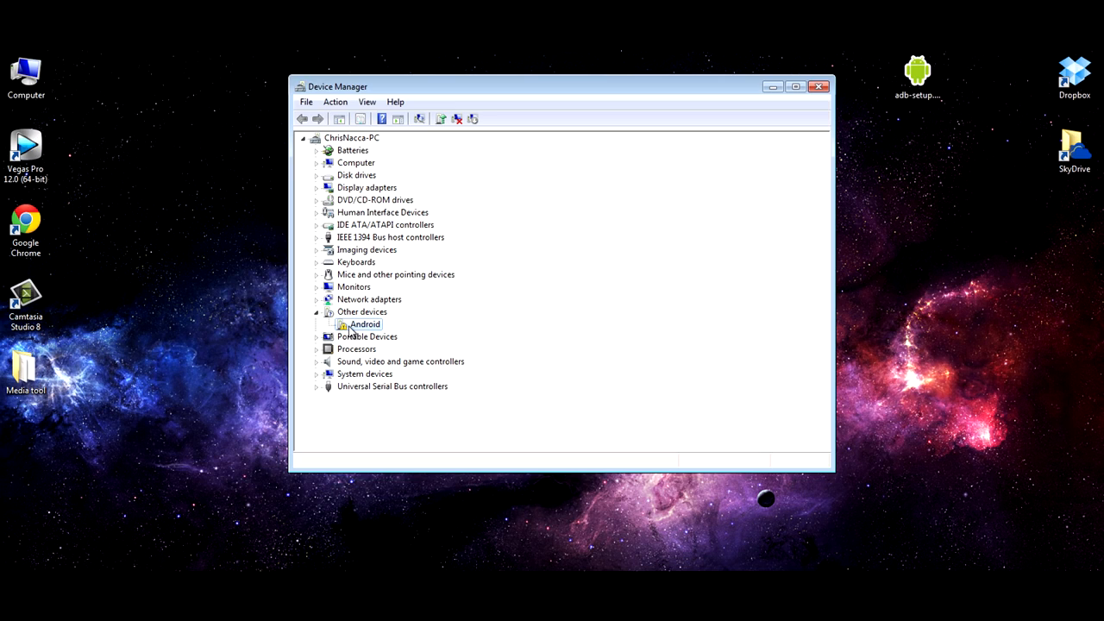
{"action": "left_click", "coordinate": [923, 94]}
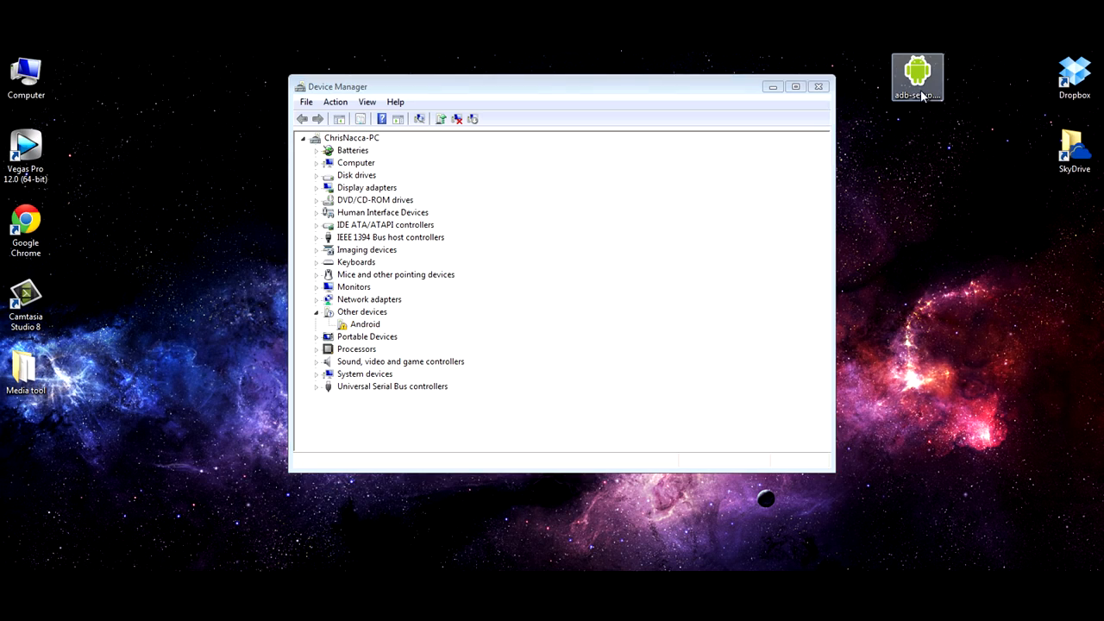
{"action": "right_click", "coordinate": [924, 93]}
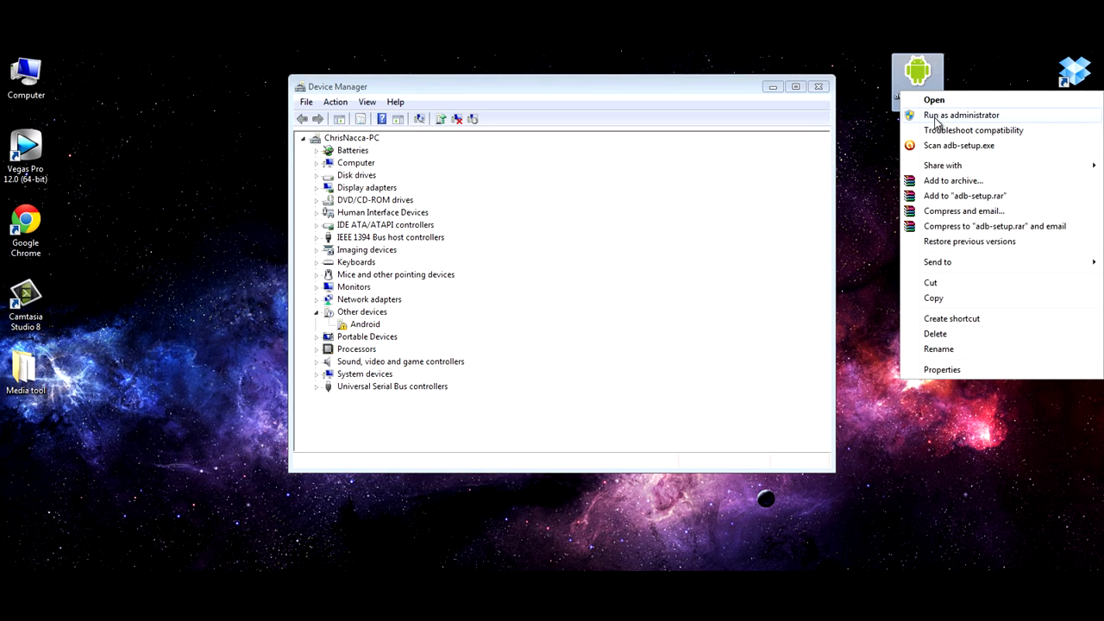
{"action": "left_click", "coordinate": [937, 117]}
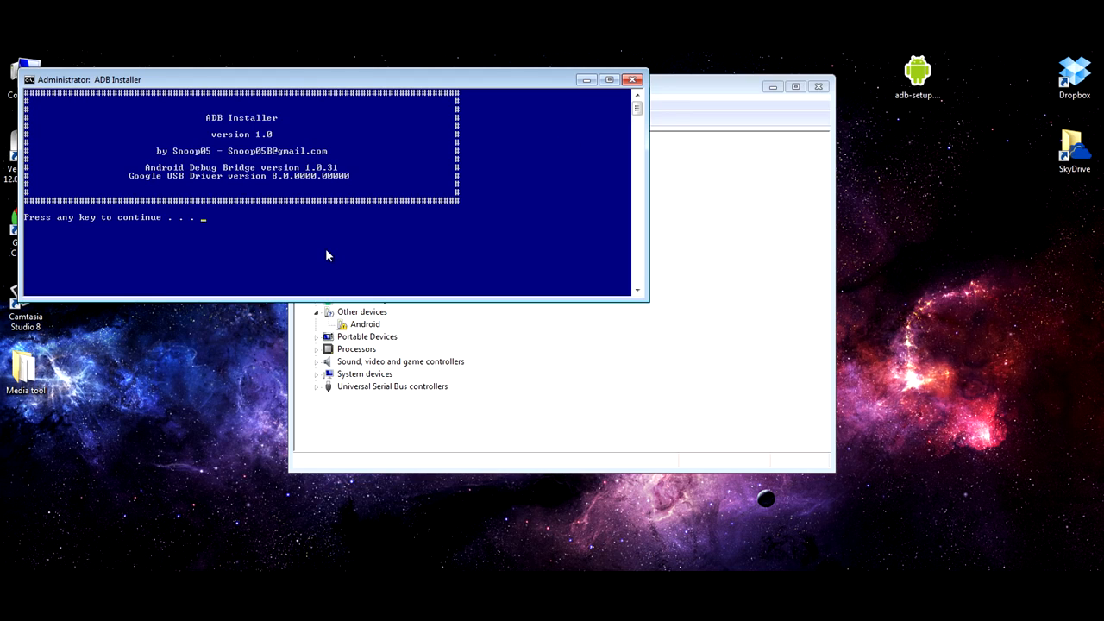
{"action": "key", "text": "Return"}
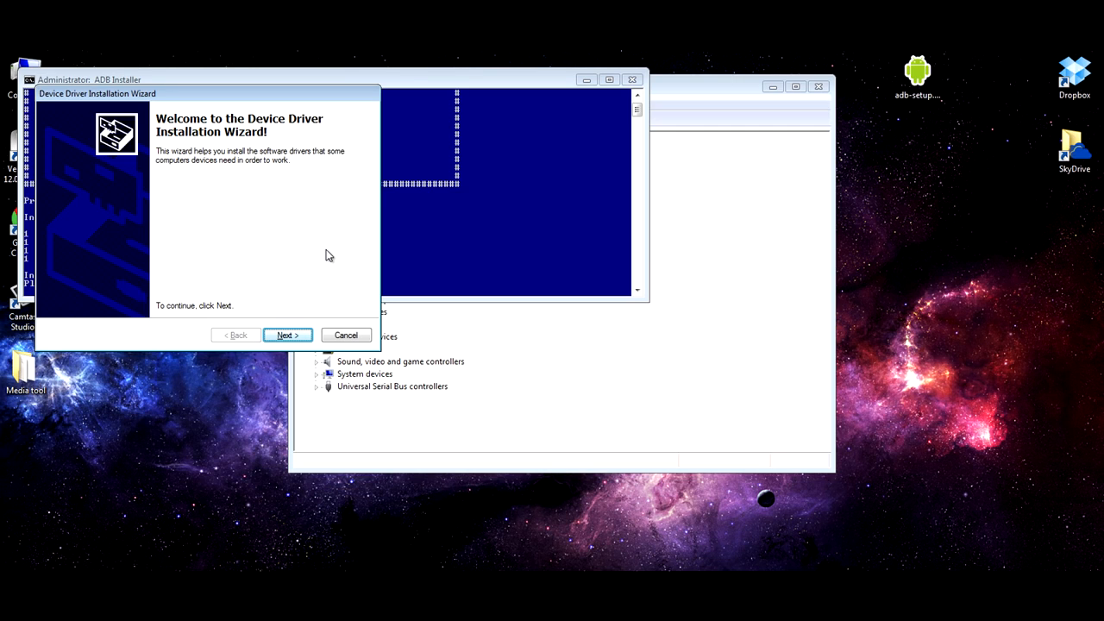
Step: Complete the Device Driver Installation Wizard, allowing the Google, Inc. Android Phone software, and move Device Manager aside
{"action": "left_click", "coordinate": [287, 336]}
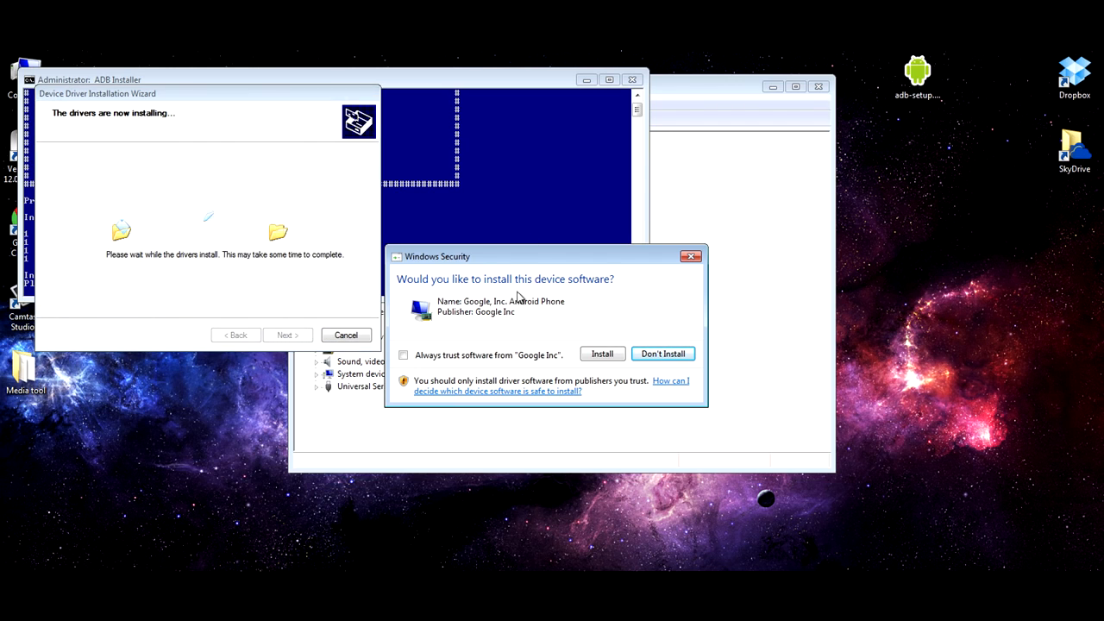
{"action": "left_click", "coordinate": [602, 354]}
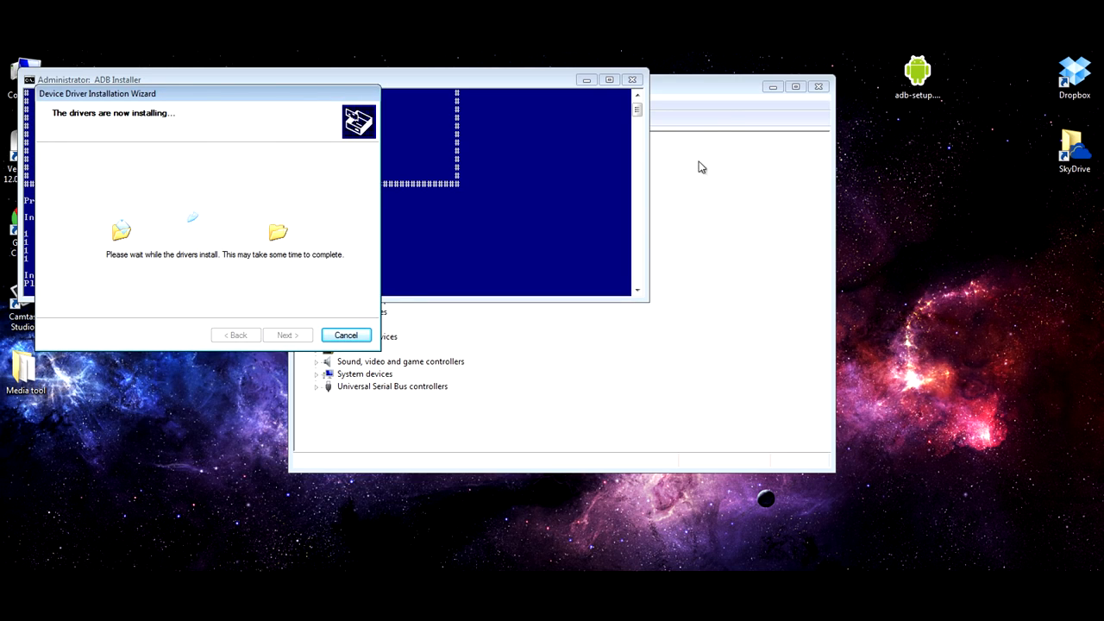
{"action": "left_click", "coordinate": [691, 95]}
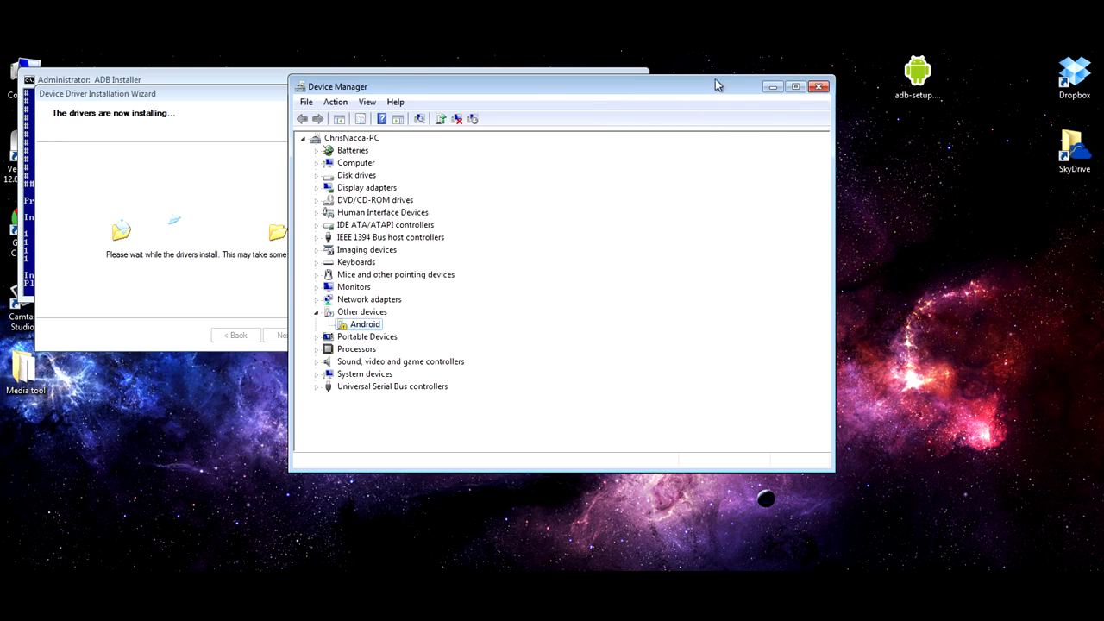
{"action": "left_click_drag", "start_coordinate": [697, 91], "coordinate": [868, 77]}
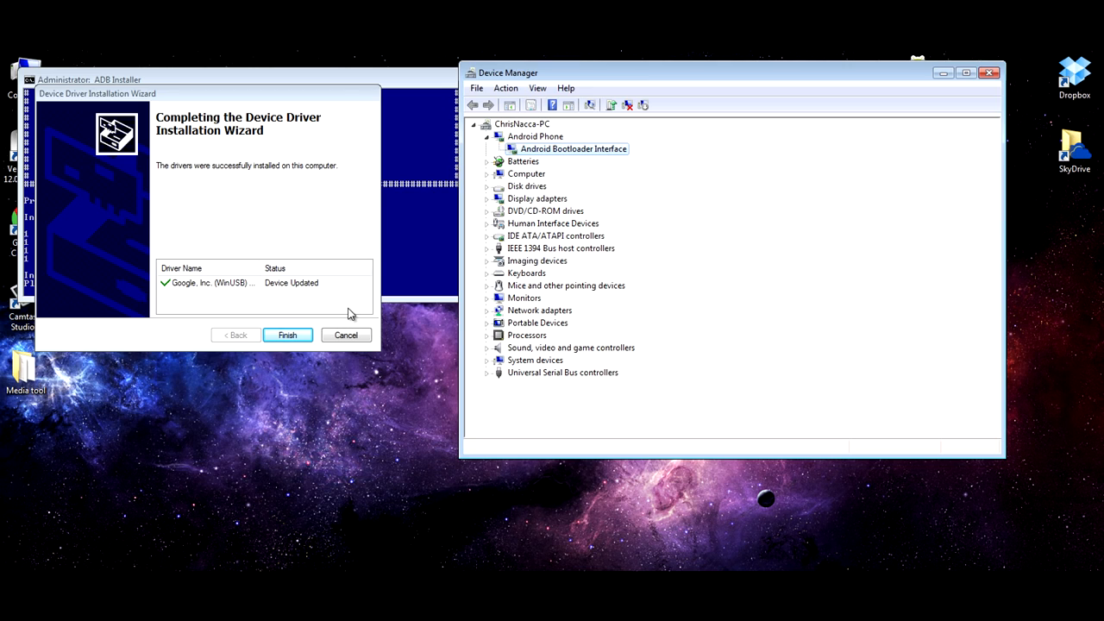
{"action": "left_click", "coordinate": [291, 334]}
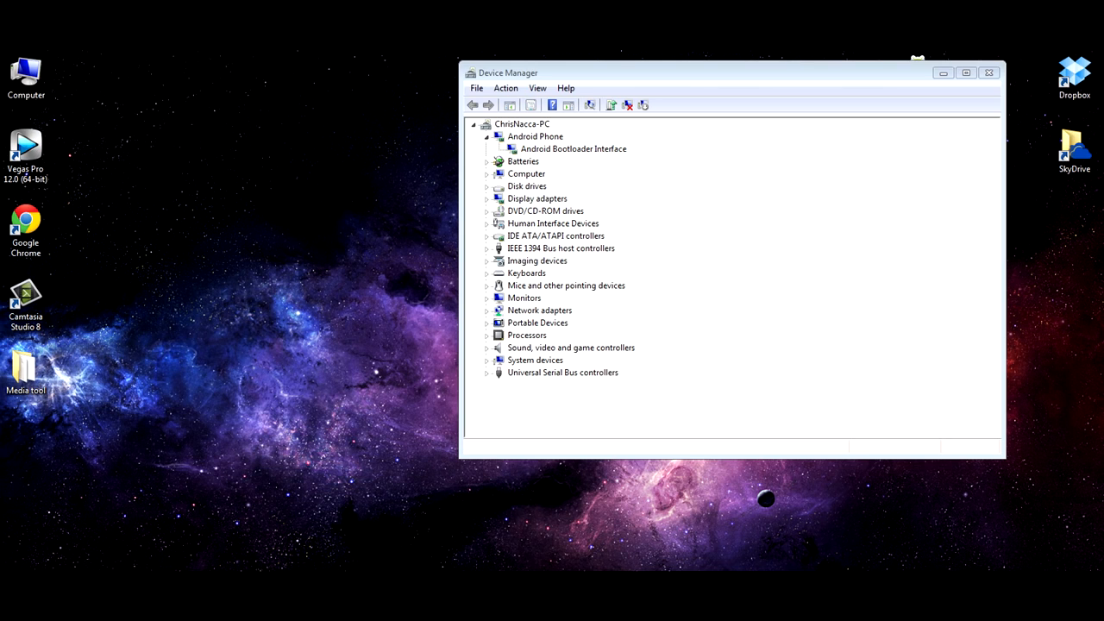
Step: Check the Windows folder on Local Disk (C:) for the adb and fastboot files, and close the folder window
{"action": "key", "text": "super"}
{"action": "left_click", "coordinate": [237, 417]}
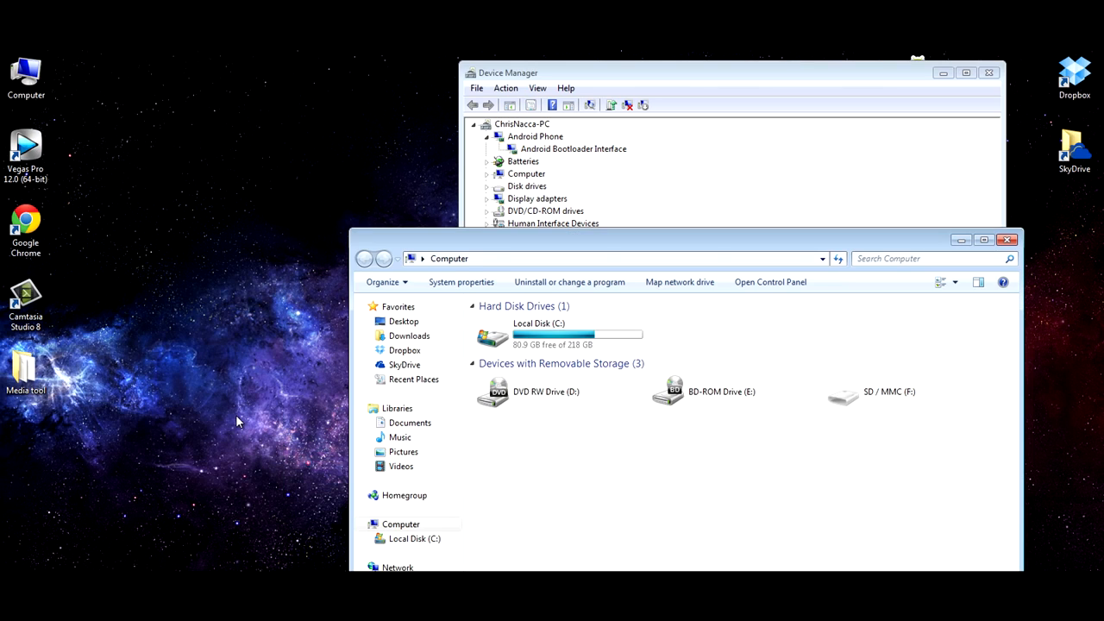
{"action": "double_click", "coordinate": [550, 334]}
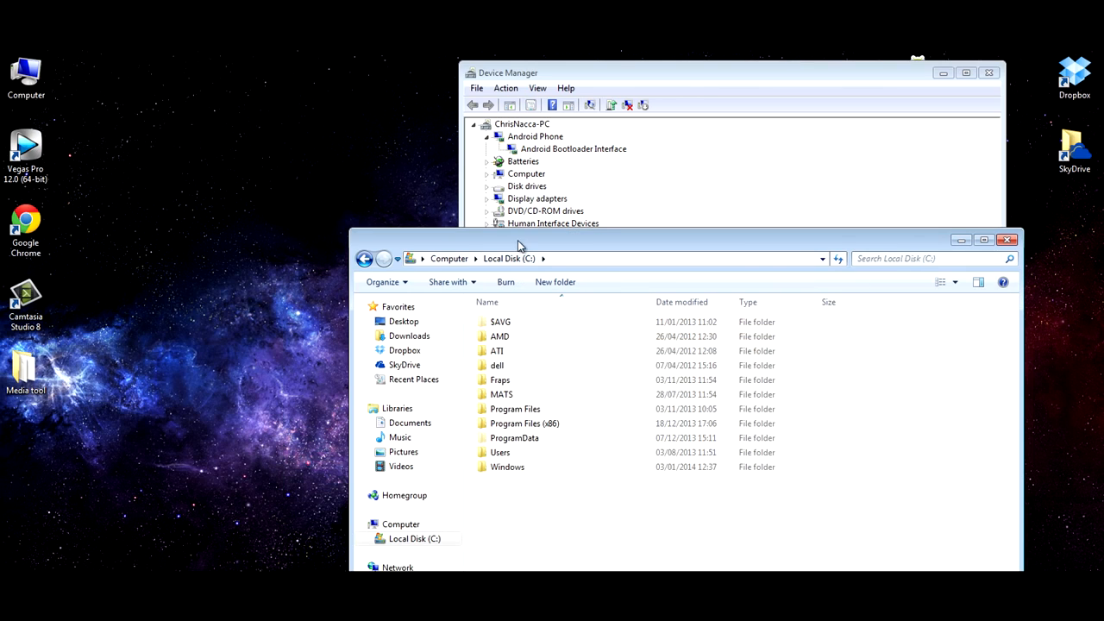
{"action": "left_click_drag", "start_coordinate": [518, 246], "coordinate": [210, 104]}
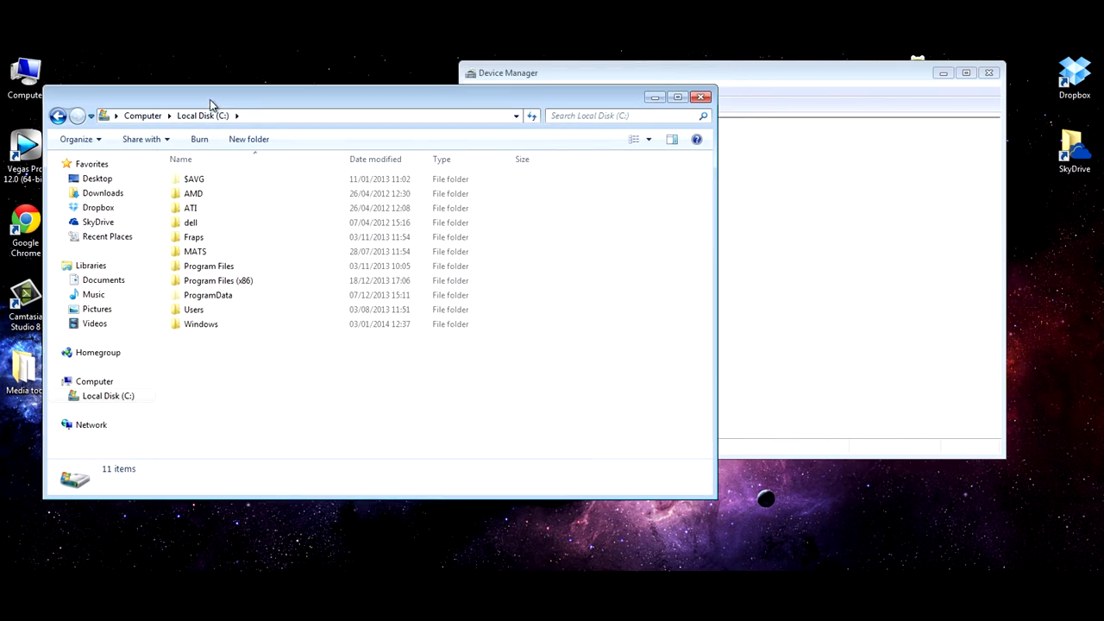
{"action": "double_click", "coordinate": [195, 325]}
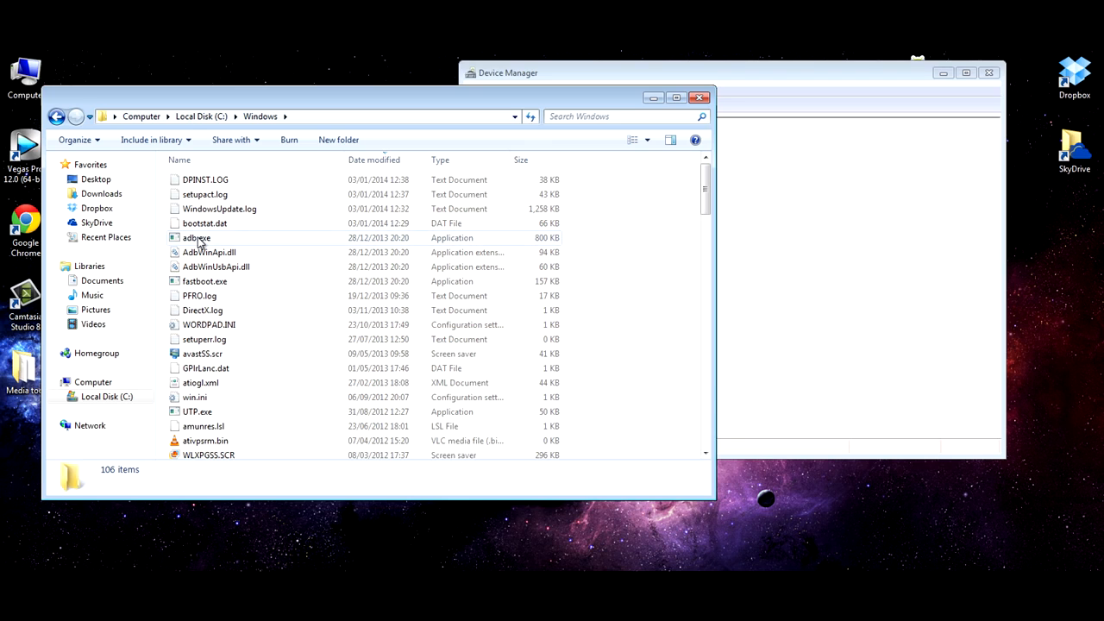
{"action": "left_click", "coordinate": [699, 99]}
Step: Open a Command Prompt through cmd.exe and list the connected devices with "fastboot devices"
{"action": "key", "text": "super"}
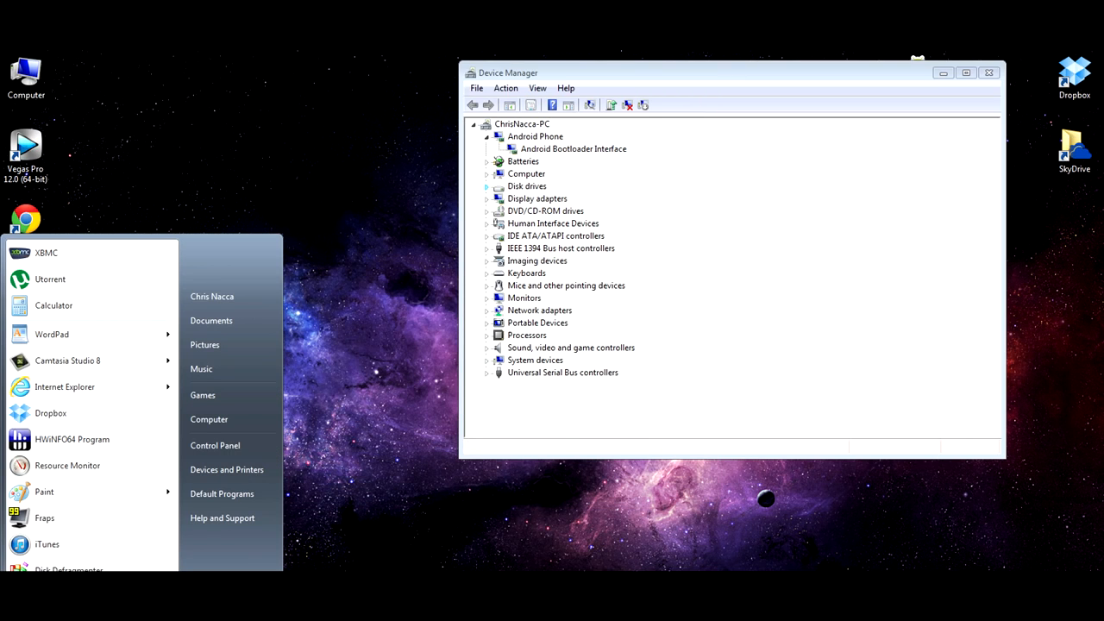
{"action": "type", "text": "c"}
{"action": "key", "text": "BackSpace"}
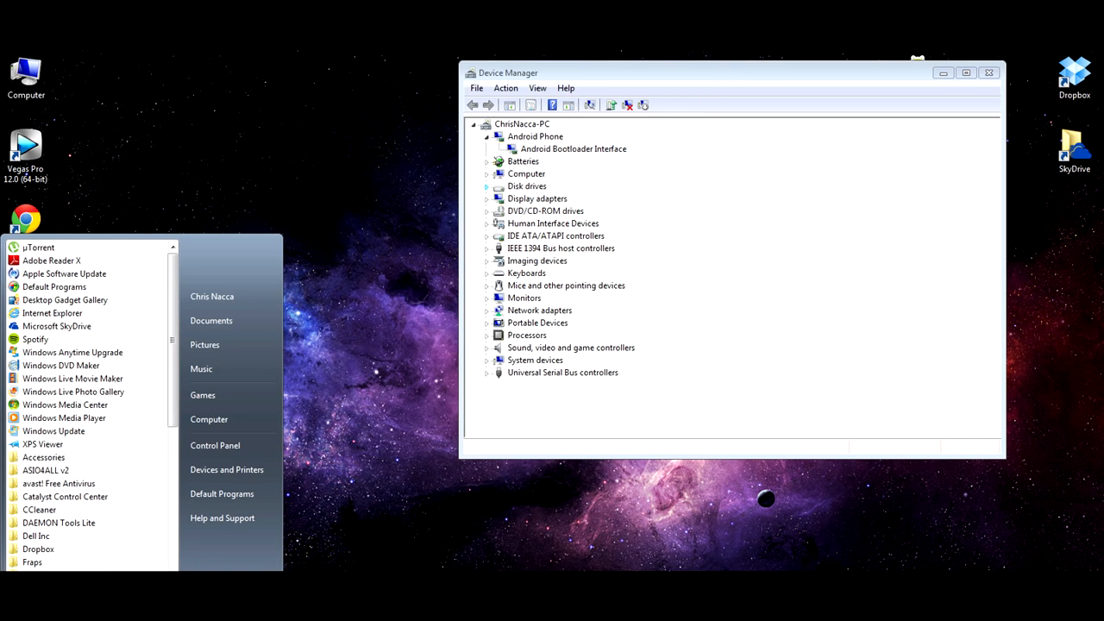
{"action": "type", "text": "cmd"}
{"action": "key", "text": "BackSpace"}
{"action": "key", "text": "BackSpace"}
{"action": "key", "text": "BackSpace"}
{"action": "type", "text": "cmd"}
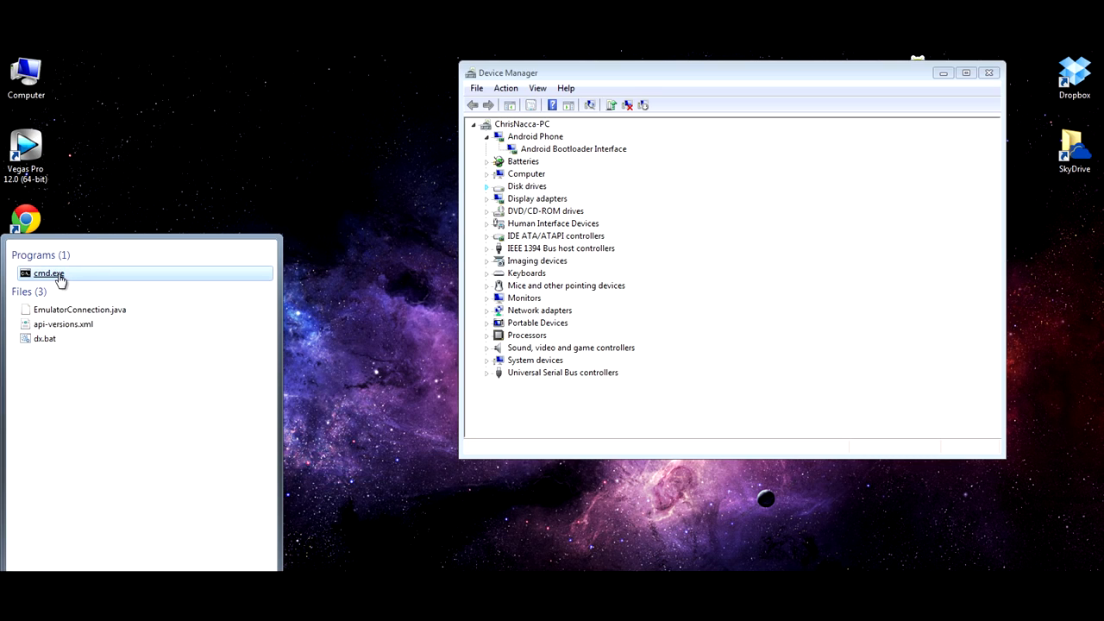
{"action": "left_click", "coordinate": [59, 274]}
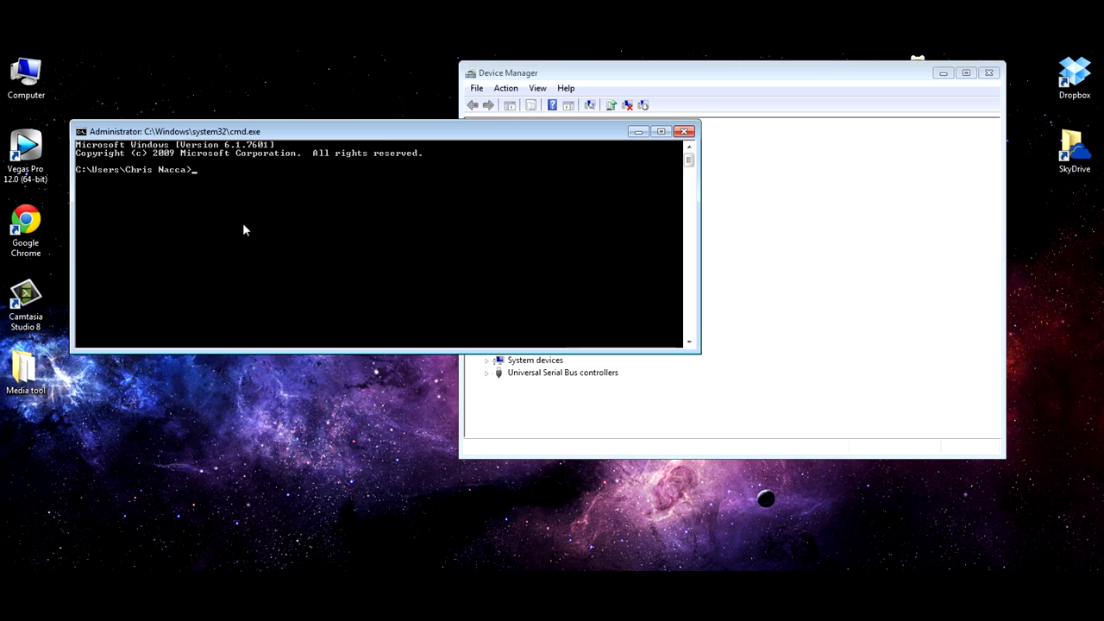
{"action": "type", "text": "fastboot devices"}
{"action": "key", "text": "Return"}
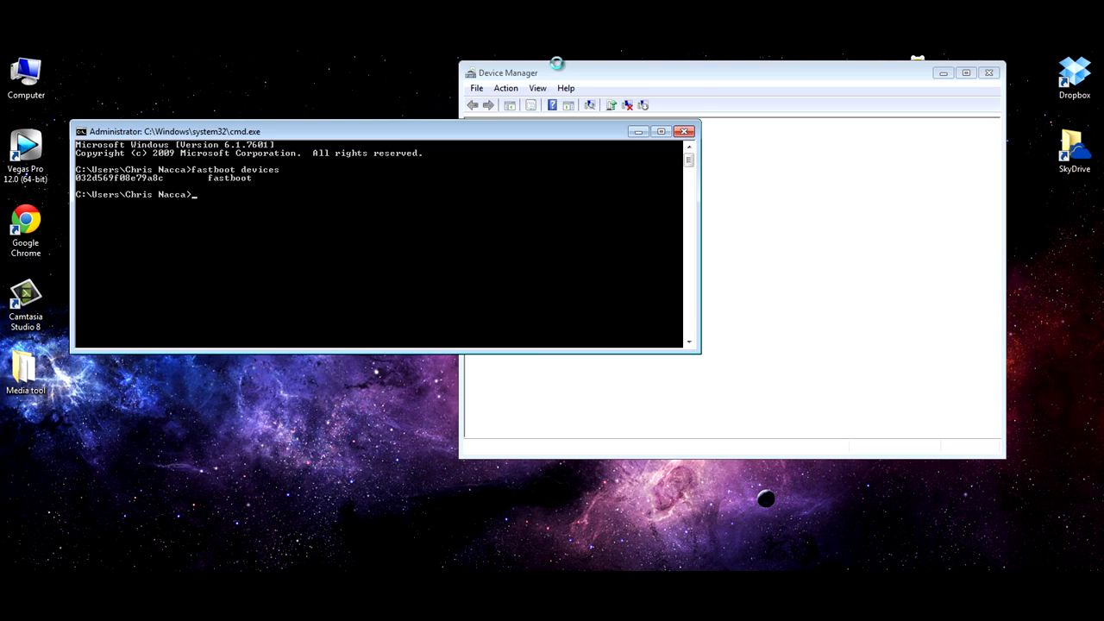
Step: Inspect the AOSP on HammerHead entry in Device Manager and run "adb devices" in the Command Prompt
{"action": "left_click_drag", "start_coordinate": [556, 72], "coordinate": [632, 77]}
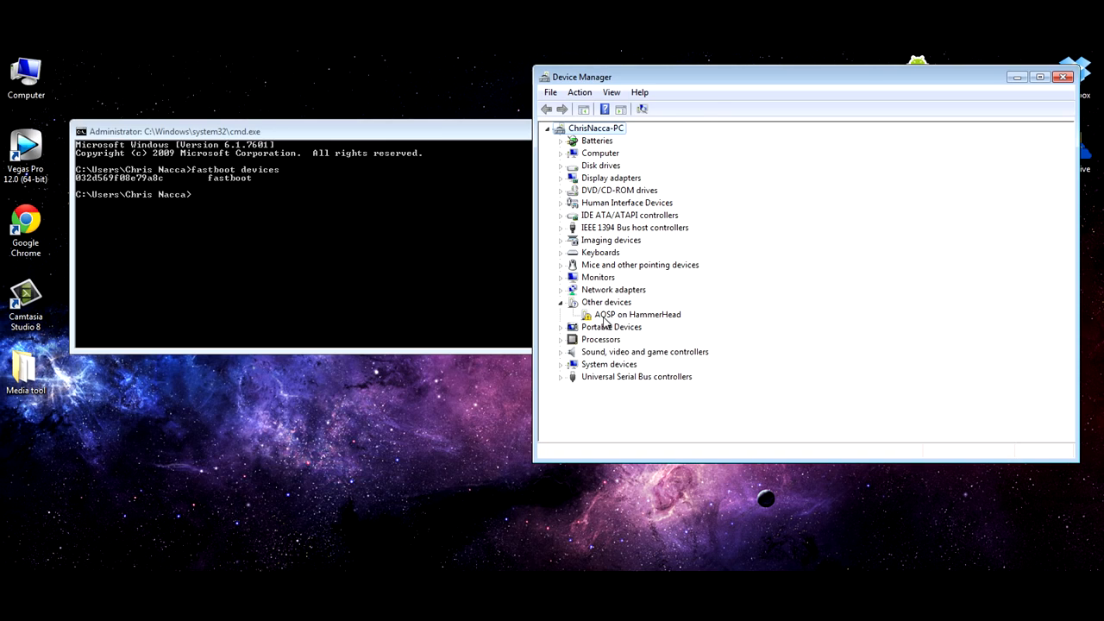
{"action": "left_click", "coordinate": [621, 317]}
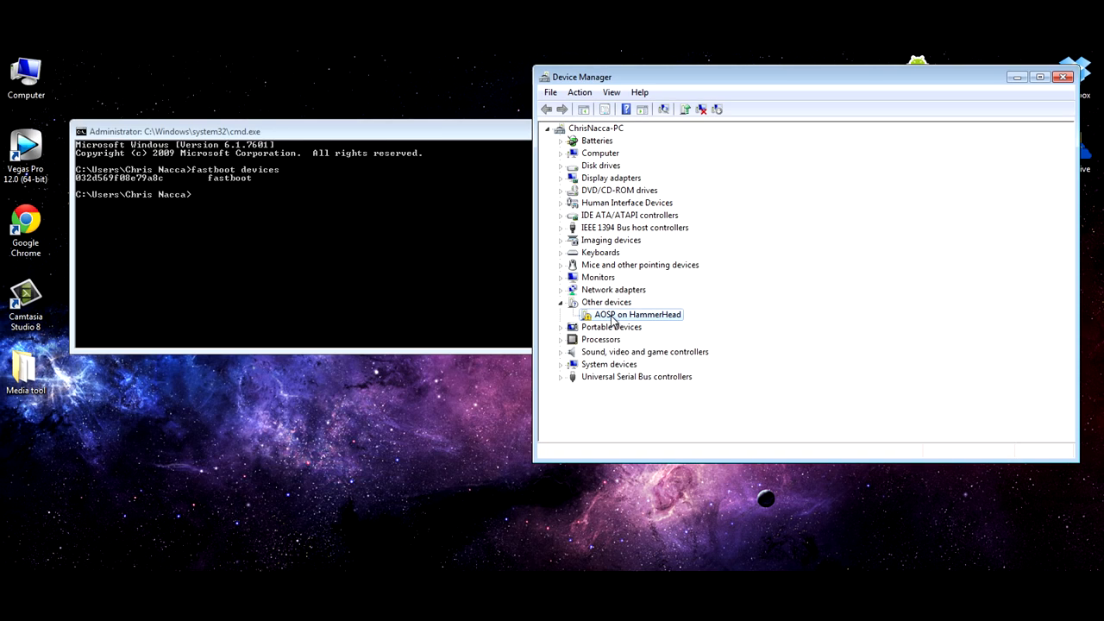
{"action": "left_click", "coordinate": [335, 238]}
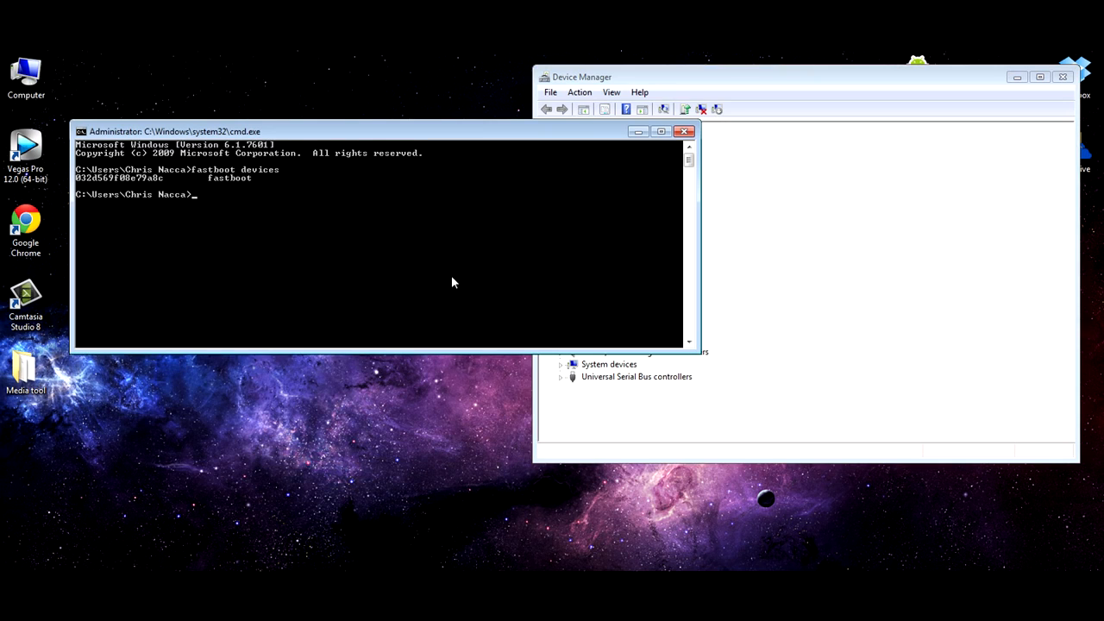
{"action": "type", "text": "adb devices"}
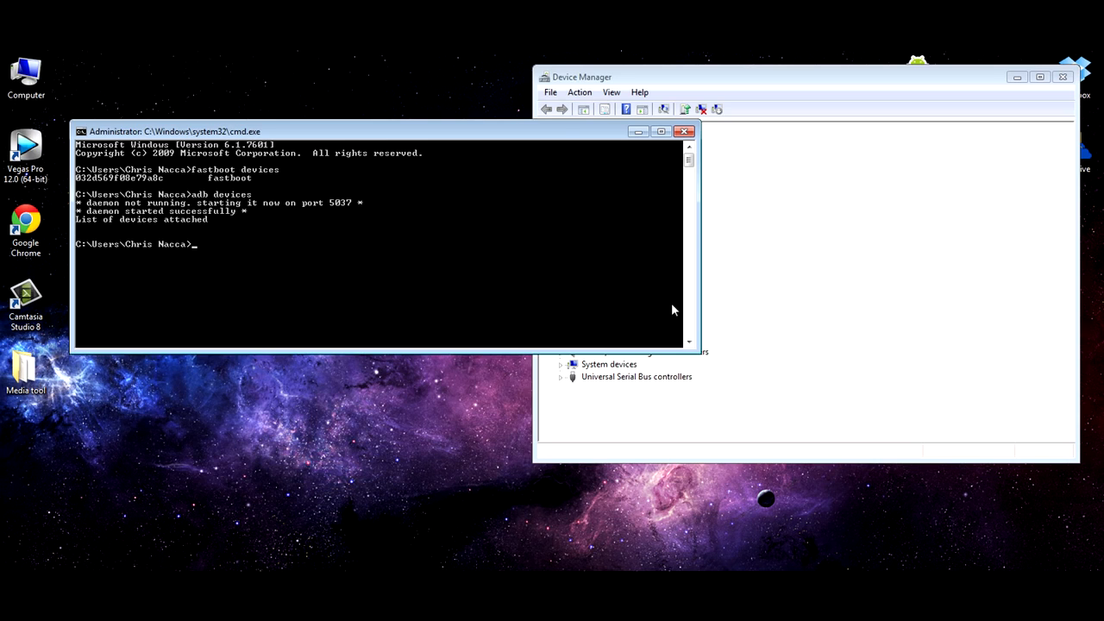
Step: Start a manual driver update for AOSP on HammerHead, choosing Android Phone from the list of hardware types on the computer
{"action": "left_click", "coordinate": [751, 326]}
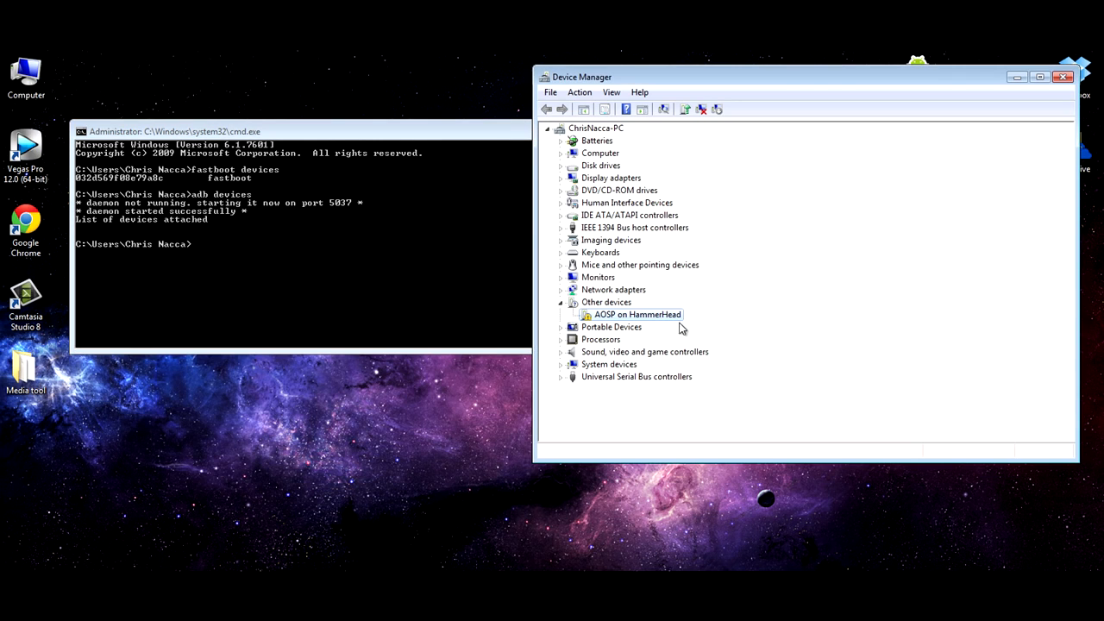
{"action": "right_click", "coordinate": [649, 317]}
{"action": "left_click", "coordinate": [676, 327]}
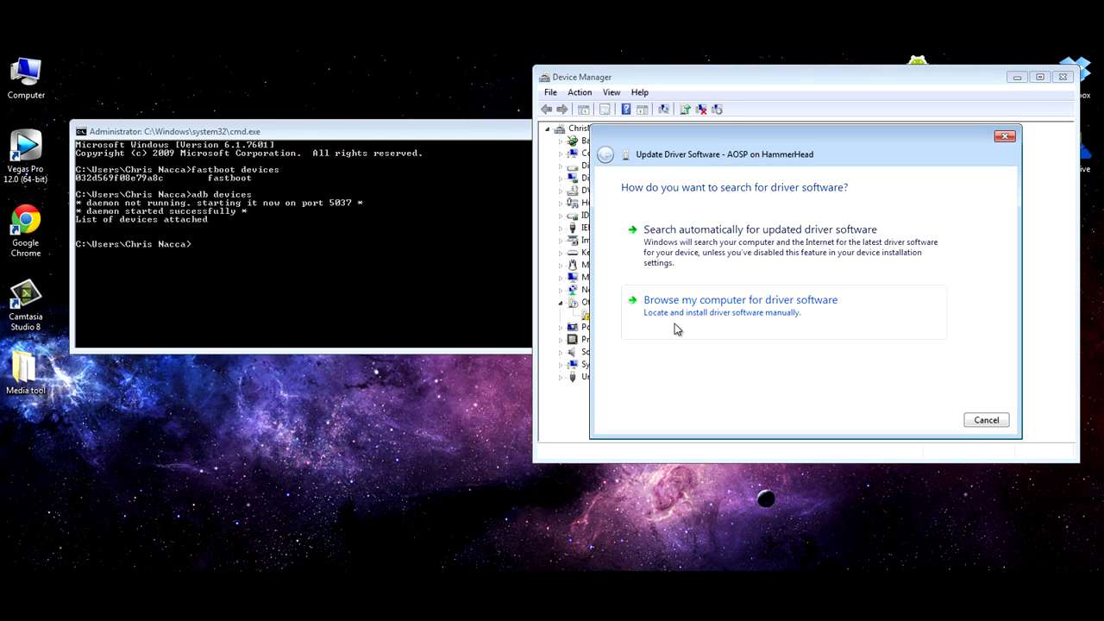
{"action": "left_click", "coordinate": [811, 320]}
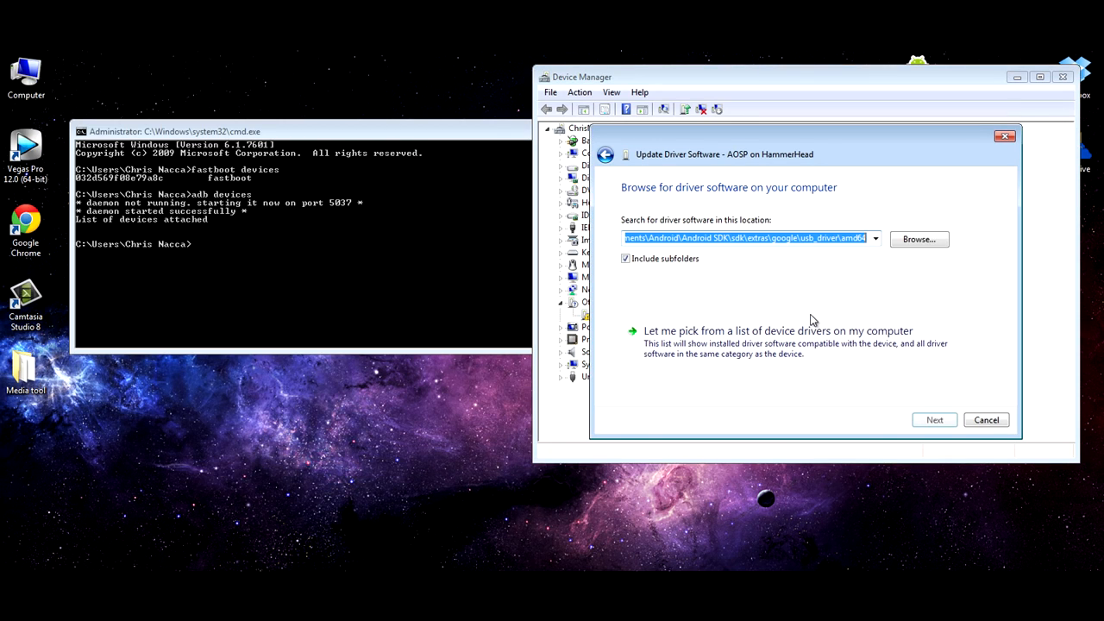
{"action": "left_click", "coordinate": [772, 341]}
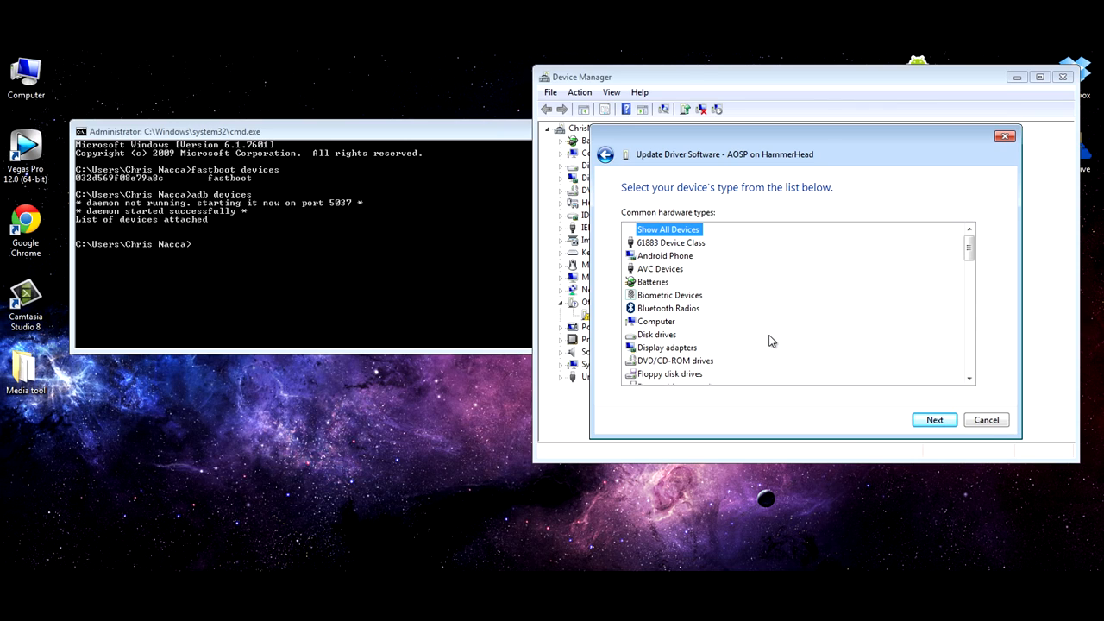
{"action": "left_click", "coordinate": [656, 256]}
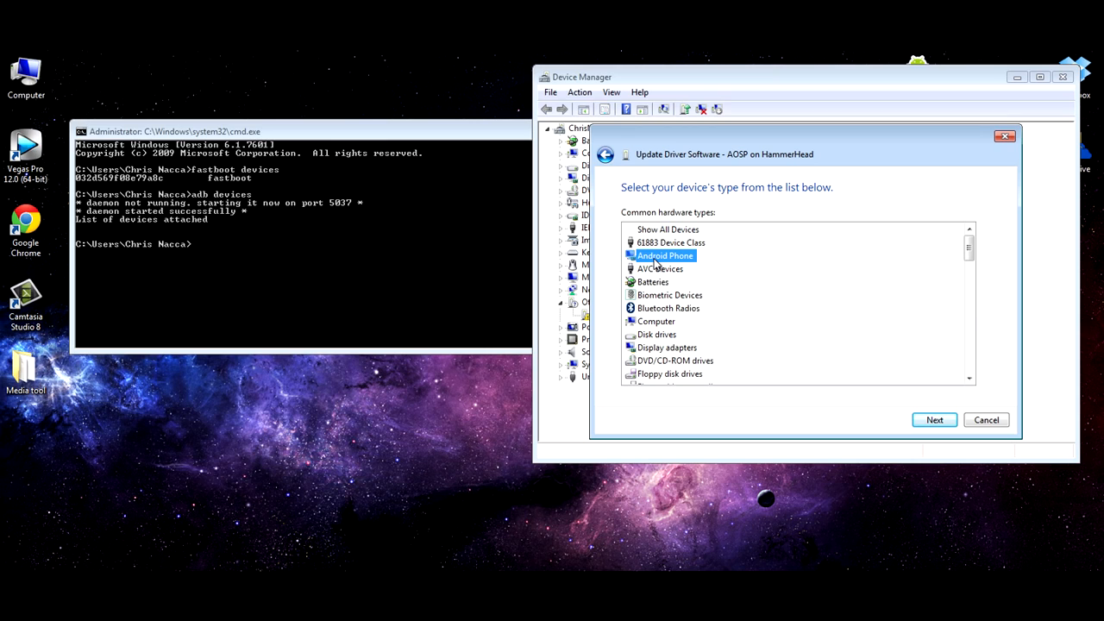
{"action": "left_click", "coordinate": [930, 421]}
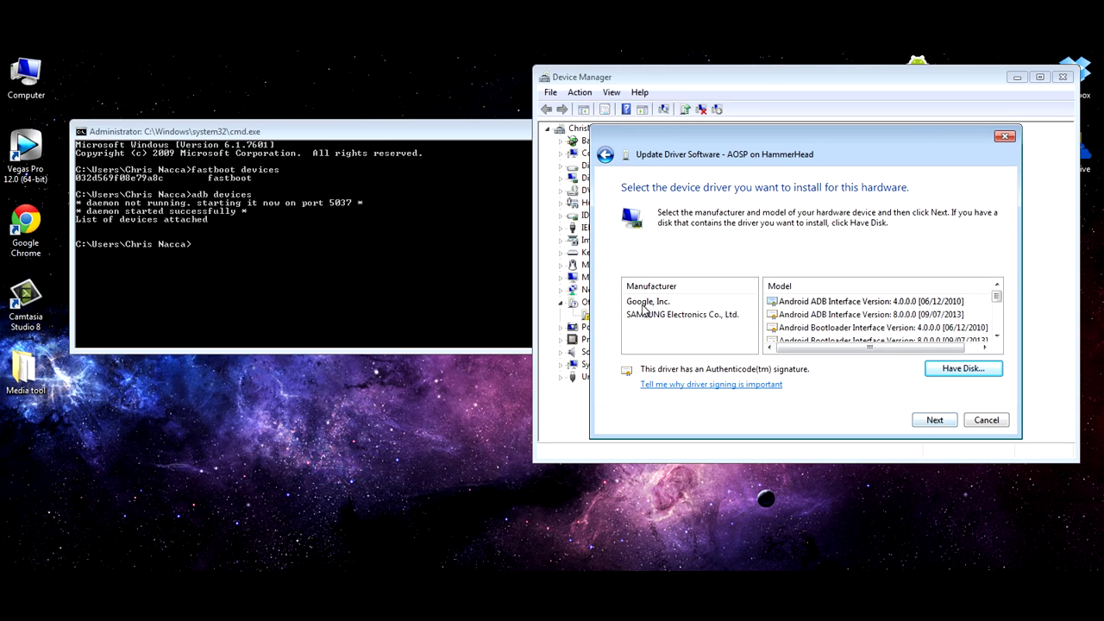
Step: Install the Android ADB Interface Version 8.0.0.0 [09/07/2013] driver, accepting the compatibility warning, and close the wizard
{"action": "left_click", "coordinate": [869, 331]}
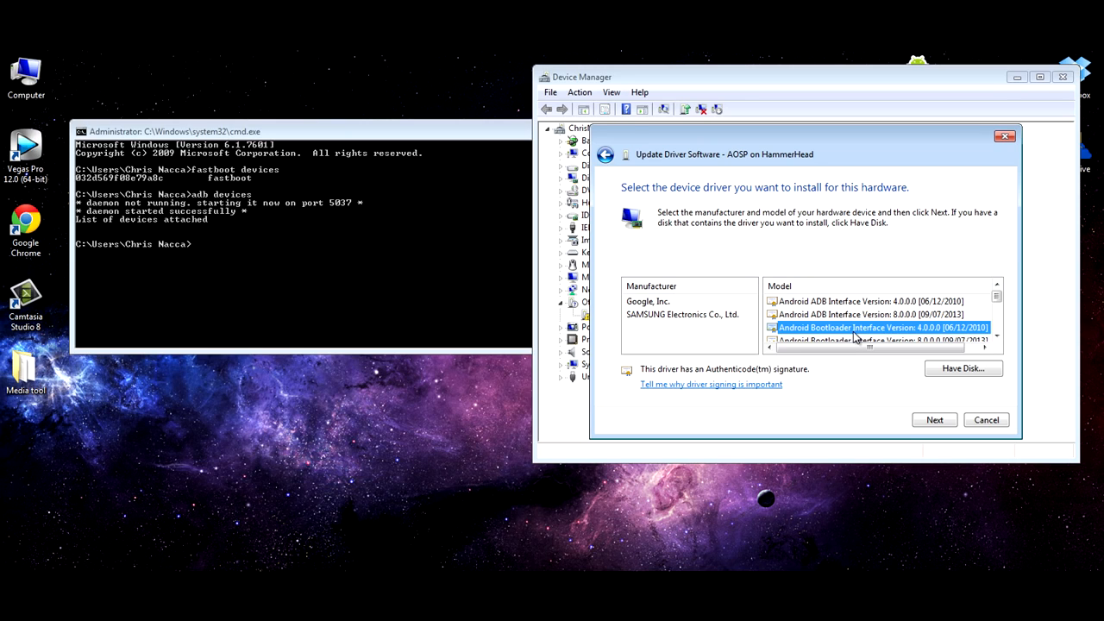
{"action": "left_click", "coordinate": [858, 315]}
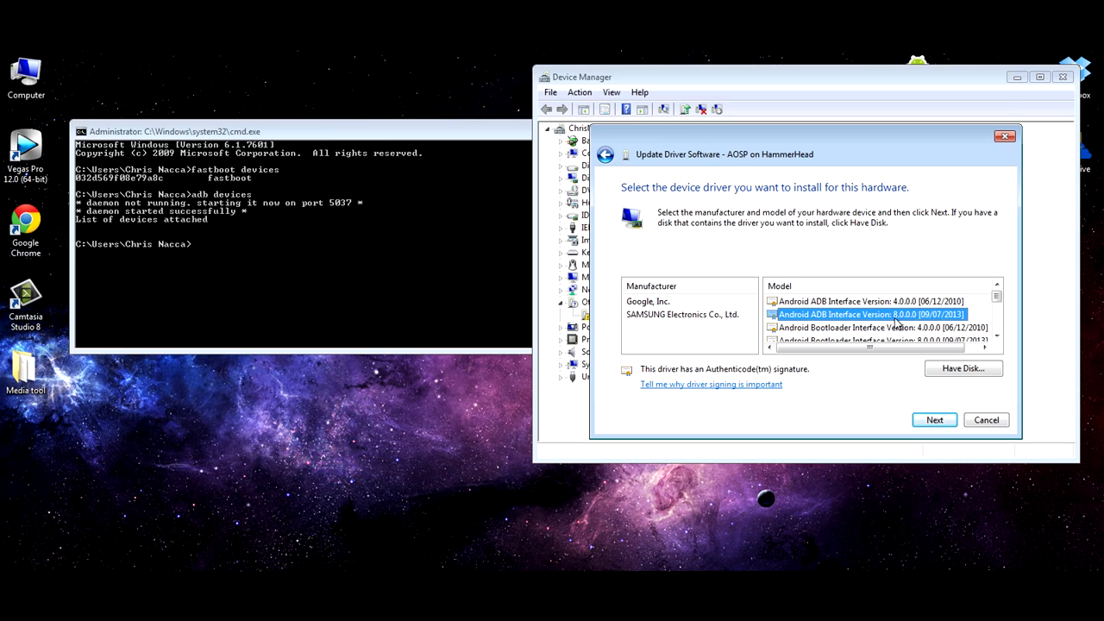
{"action": "left_click", "coordinate": [936, 420]}
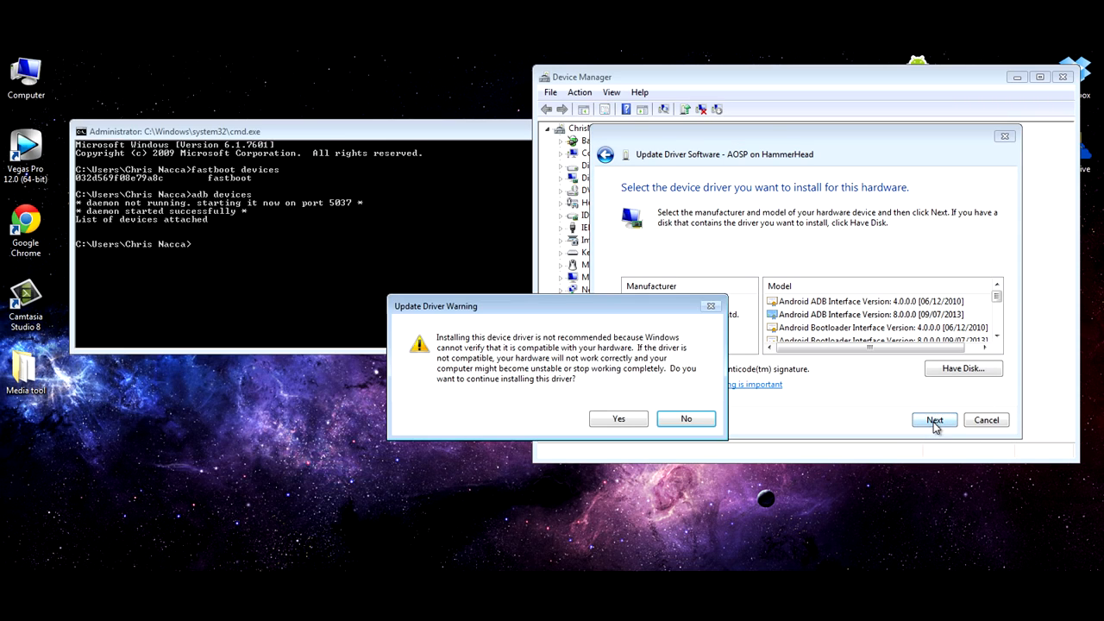
{"action": "left_click", "coordinate": [608, 429]}
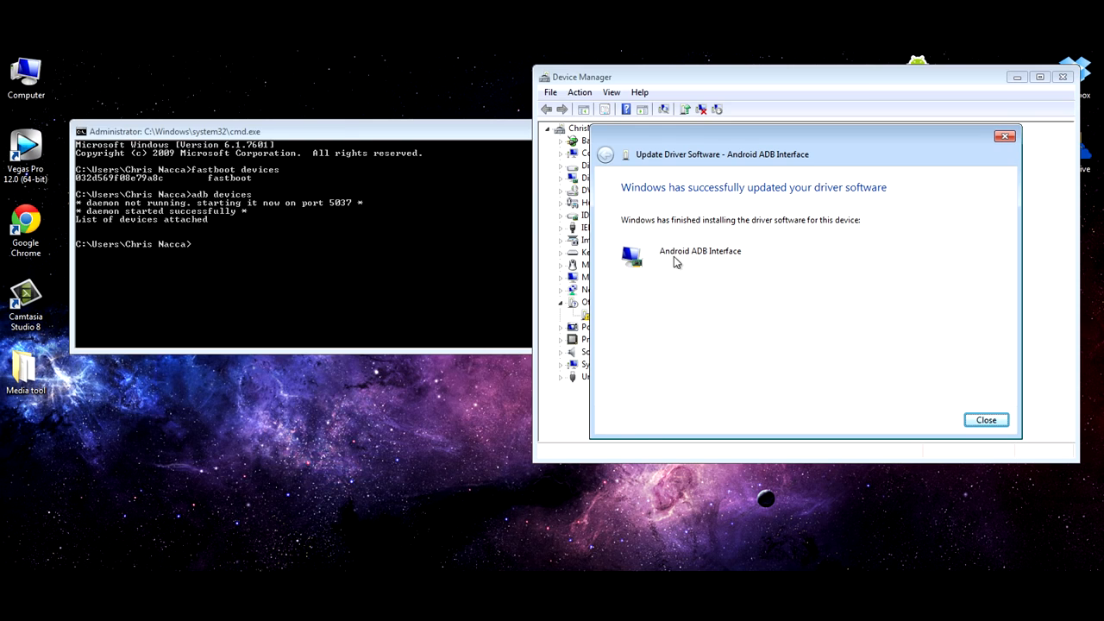
{"action": "left_click", "coordinate": [985, 421]}
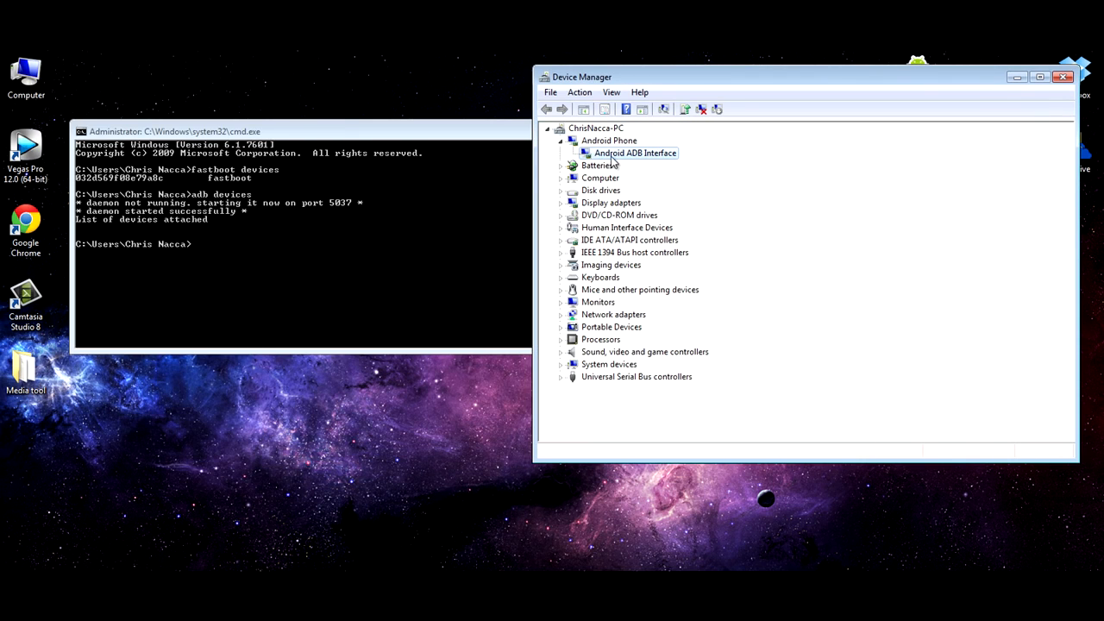
Step: Run "adb devices" twice in the Command Prompt to check the phone's ADB connection
{"action": "left_click", "coordinate": [291, 249]}
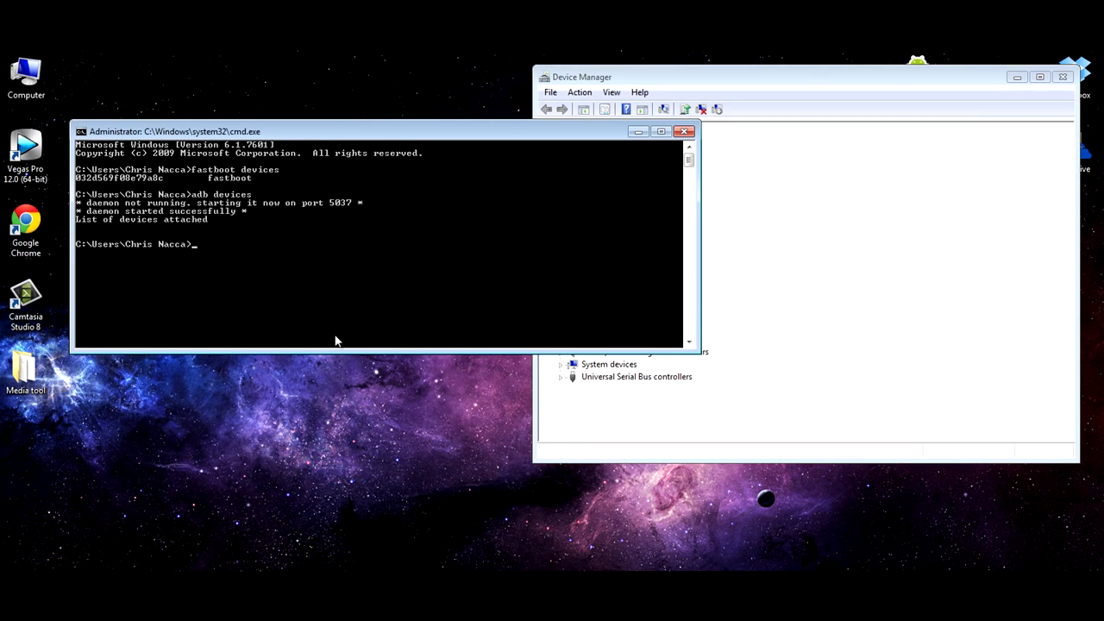
{"action": "type", "text": "adb devices"}
{"action": "key", "text": "Return"}
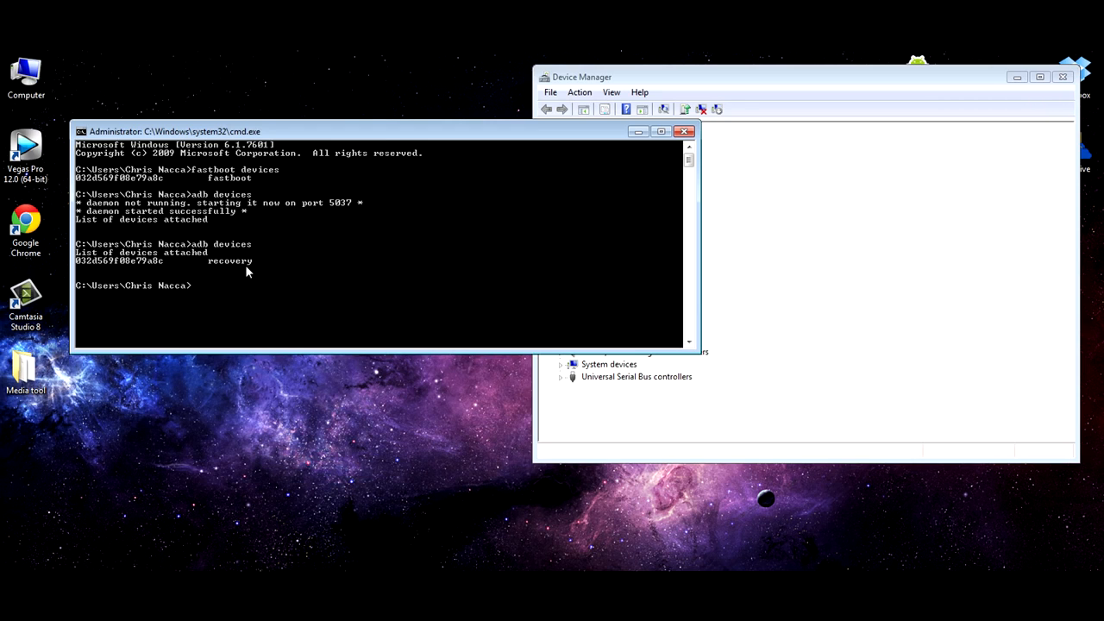
{"action": "type", "text": "adb devices"}
{"action": "key", "text": "Return"}
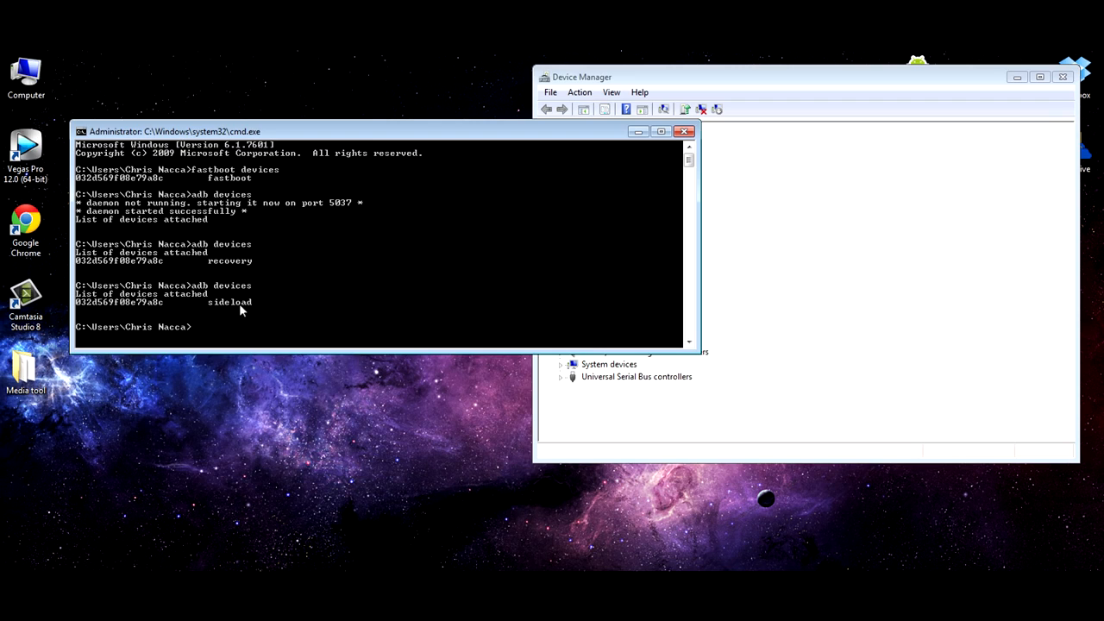